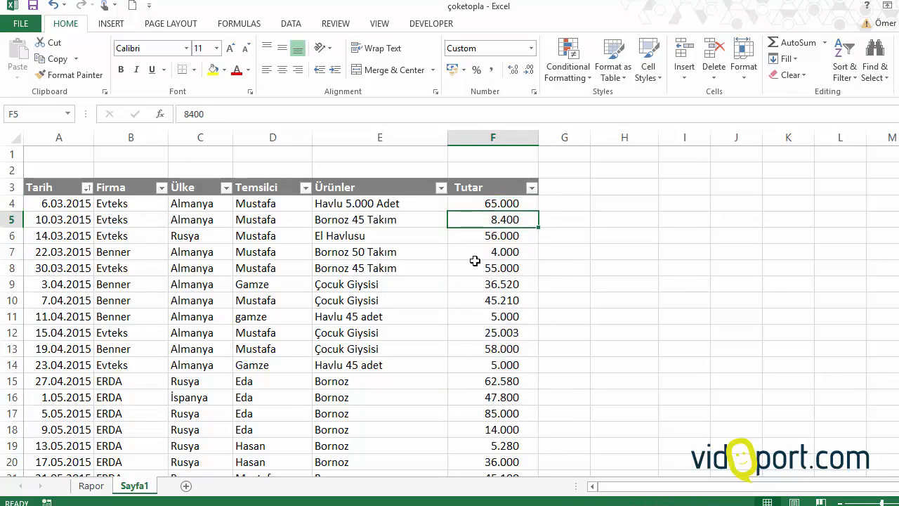
- Look through the amounts in the Tutar column down to its last row
{"action": "left_click", "coordinate": [475, 203]}
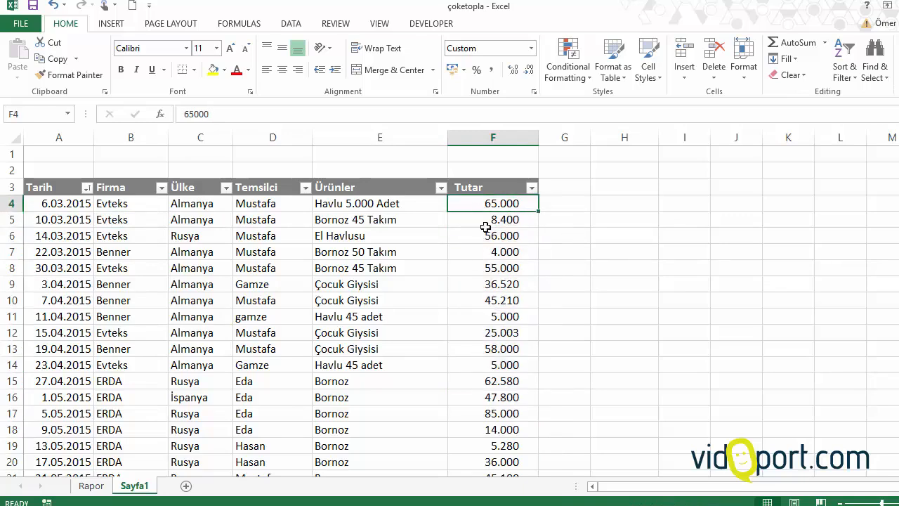
{"action": "left_click_drag", "start_coordinate": [485, 347], "coordinate": [480, 203]}
{"action": "left_click", "coordinate": [478, 398]}
{"action": "left_click_drag", "start_coordinate": [481, 383], "coordinate": [476, 361]}
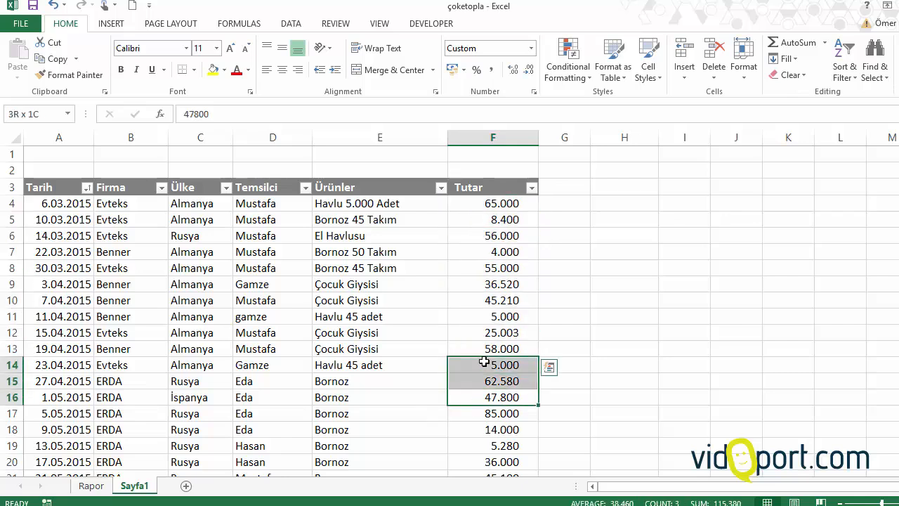
{"action": "left_click", "coordinate": [478, 395]}
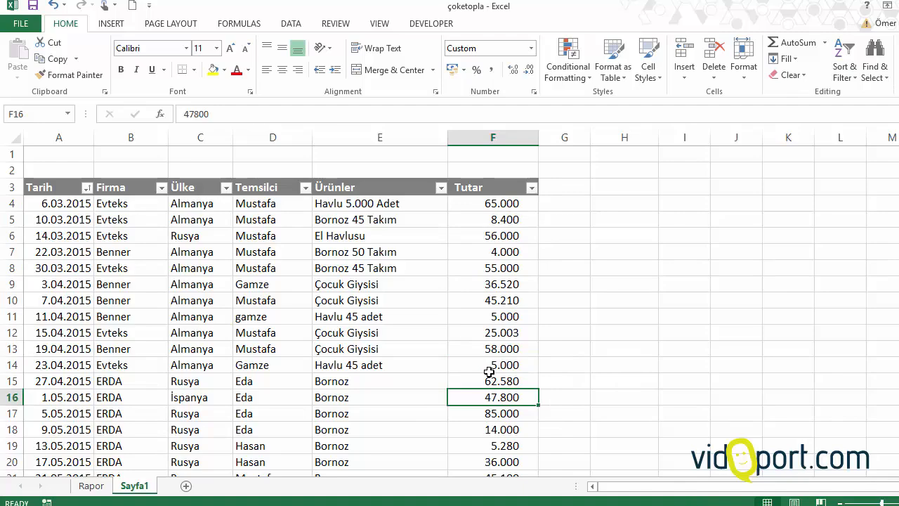
{"action": "scroll", "coordinate": [494, 281], "scroll_direction": "down", "scroll_amount": 4}
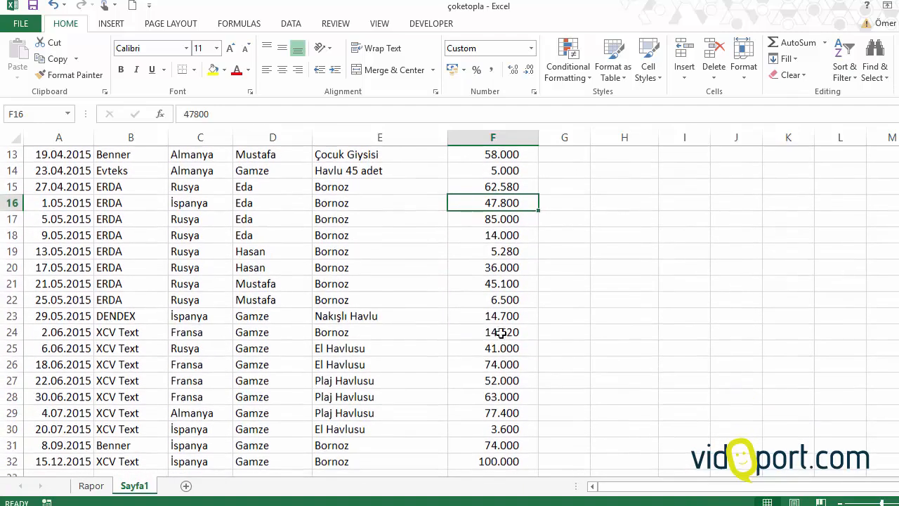
{"action": "scroll", "coordinate": [490, 397], "scroll_direction": "up", "scroll_amount": 4}
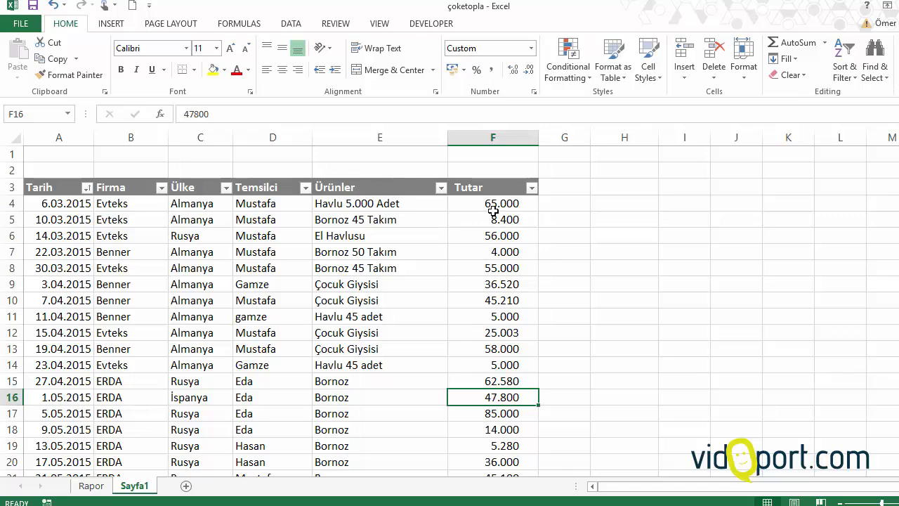
{"action": "left_click", "coordinate": [492, 212]}
{"action": "left_click", "coordinate": [578, 70]}
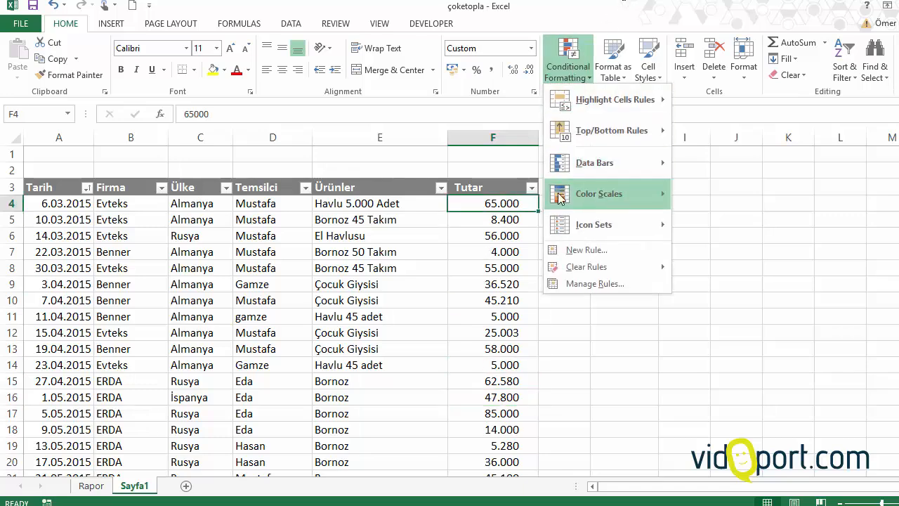
{"action": "mouse_move", "coordinate": [575, 225]}
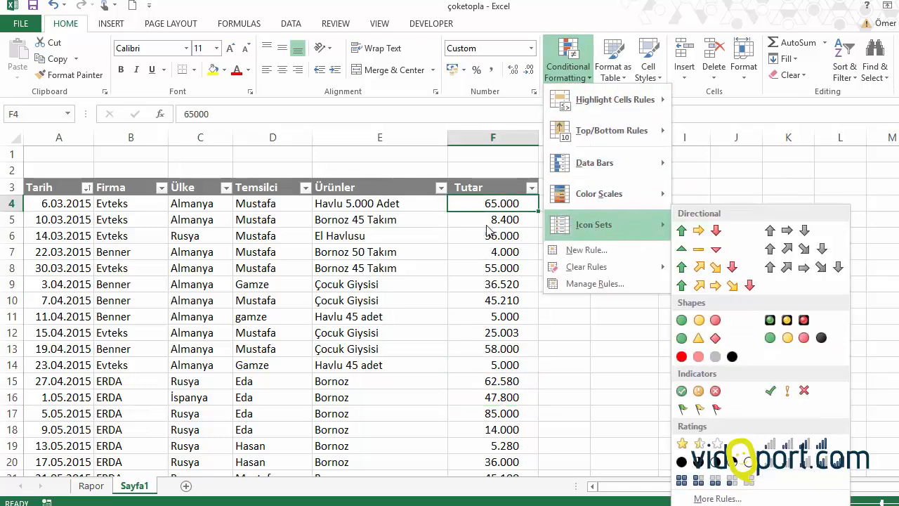
- Start a custom icon set formatting rule for the Tutar amounts in F4:F32
{"action": "left_click", "coordinate": [475, 202]}
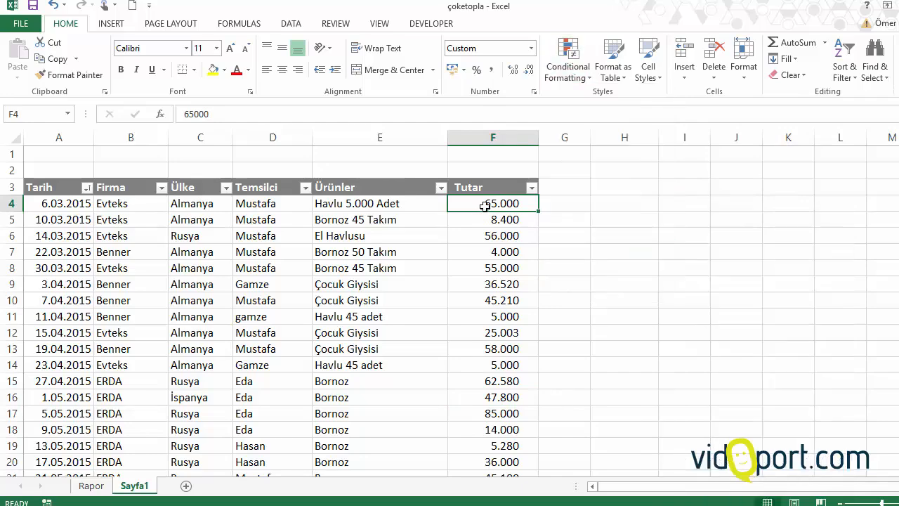
{"action": "key", "text": "ctrl+shift+Down"}
{"action": "scroll", "coordinate": [492, 218], "scroll_direction": "up", "scroll_amount": 2}
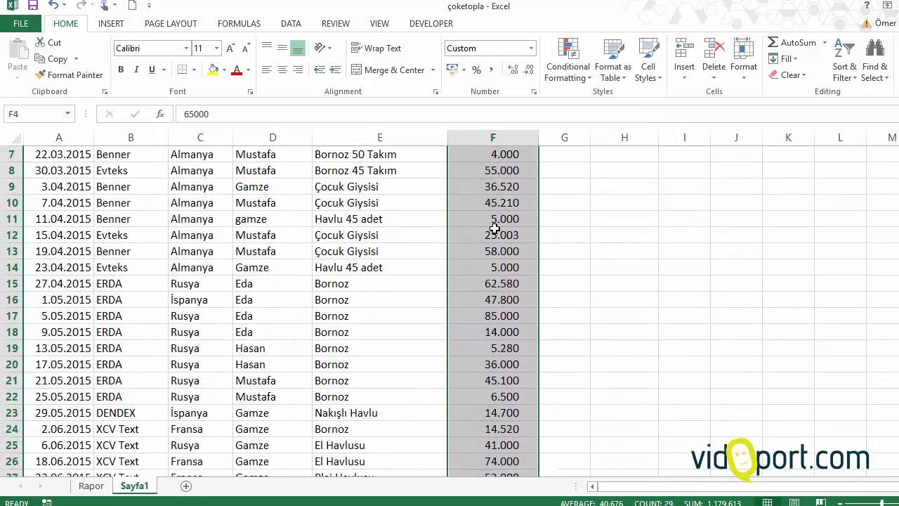
{"action": "scroll", "coordinate": [495, 228], "scroll_direction": "up", "scroll_amount": 2}
{"action": "left_click", "coordinate": [577, 81]}
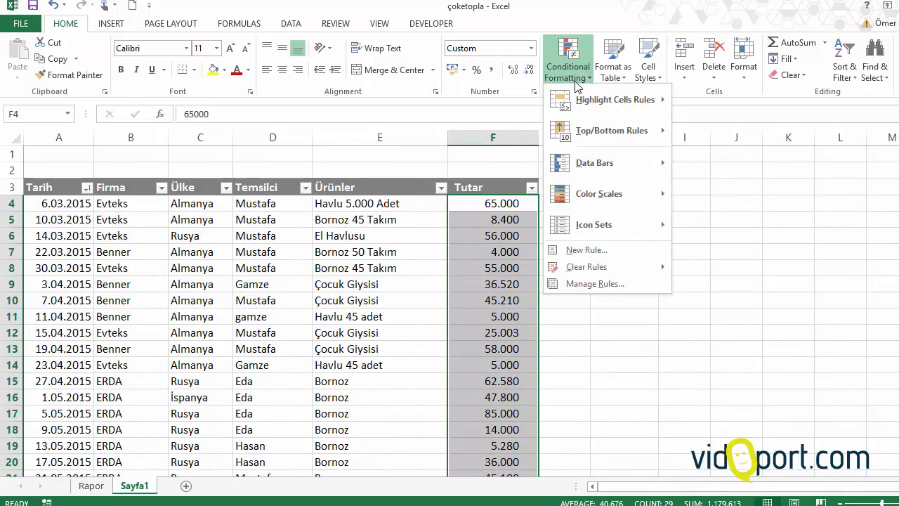
{"action": "mouse_move", "coordinate": [574, 223]}
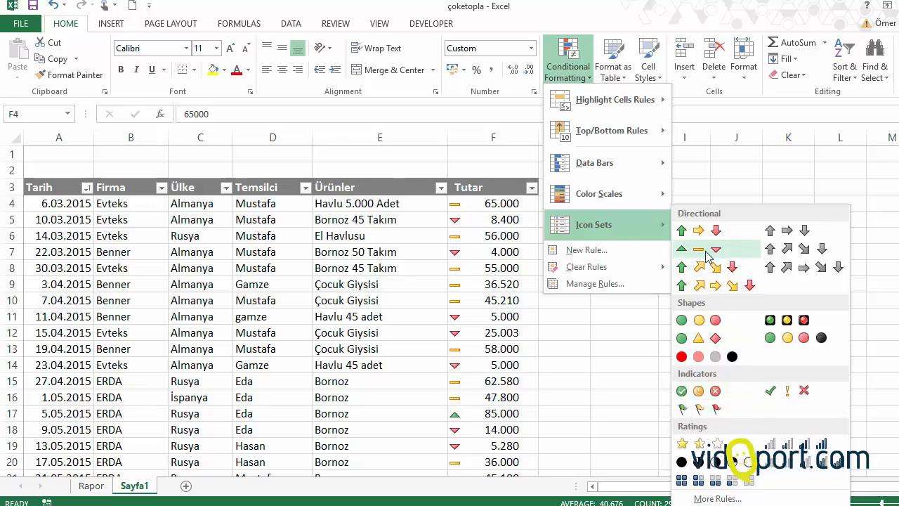
{"action": "left_click", "coordinate": [715, 499]}
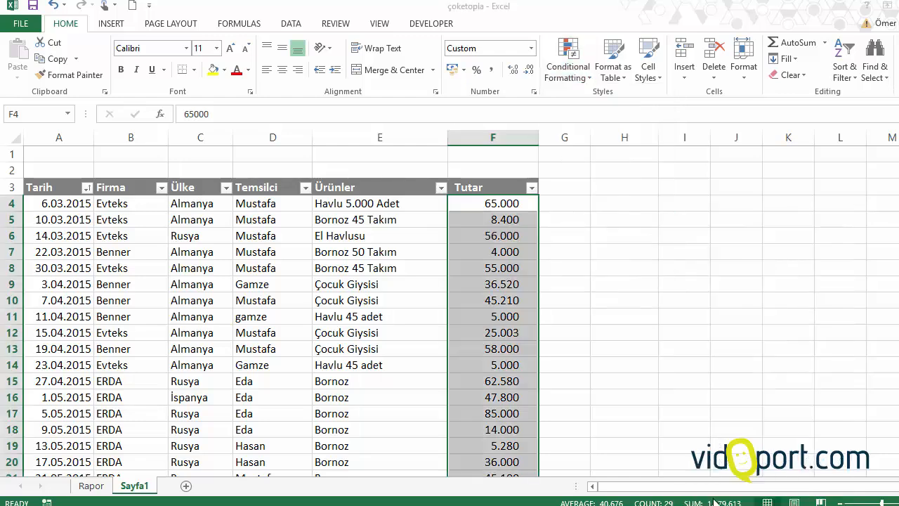
{"action": "left_click_drag", "start_coordinate": [527, 82], "coordinate": [440, 53]}
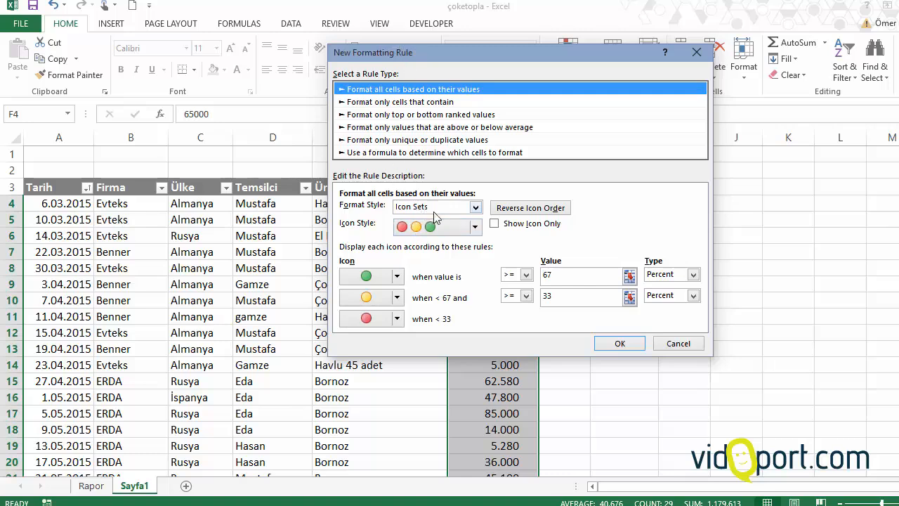
- Set the rule's icon style to the three coloured arrows: red down, yellow sideways and green up
{"action": "left_click", "coordinate": [476, 228]}
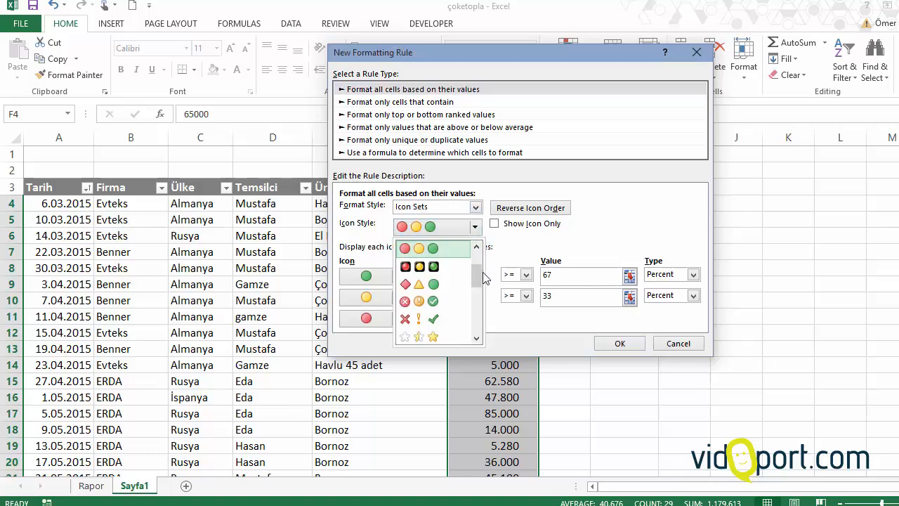
{"action": "mouse_move", "coordinate": [483, 274]}
{"action": "left_mouse_down"}
{"action": "mouse_move", "coordinate": [483, 315]}
{"action": "mouse_move", "coordinate": [481, 258]}
{"action": "left_mouse_up"}
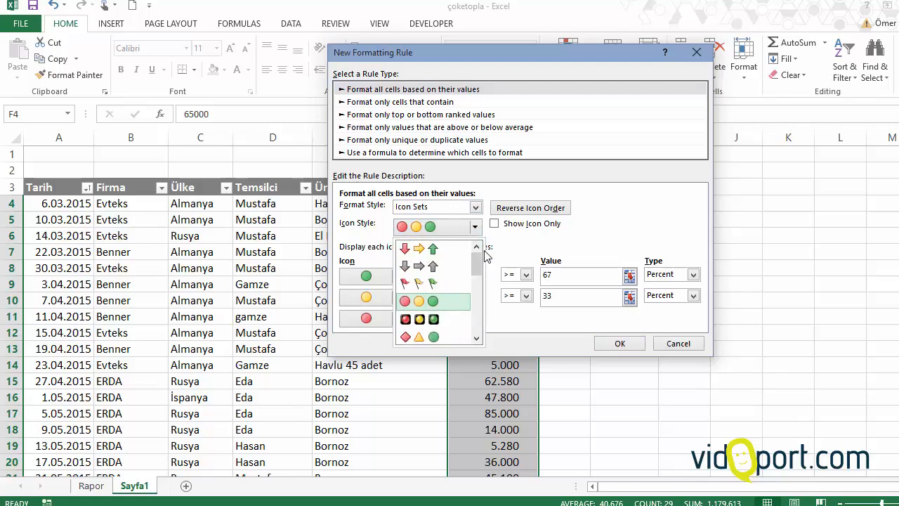
{"action": "left_click", "coordinate": [443, 260]}
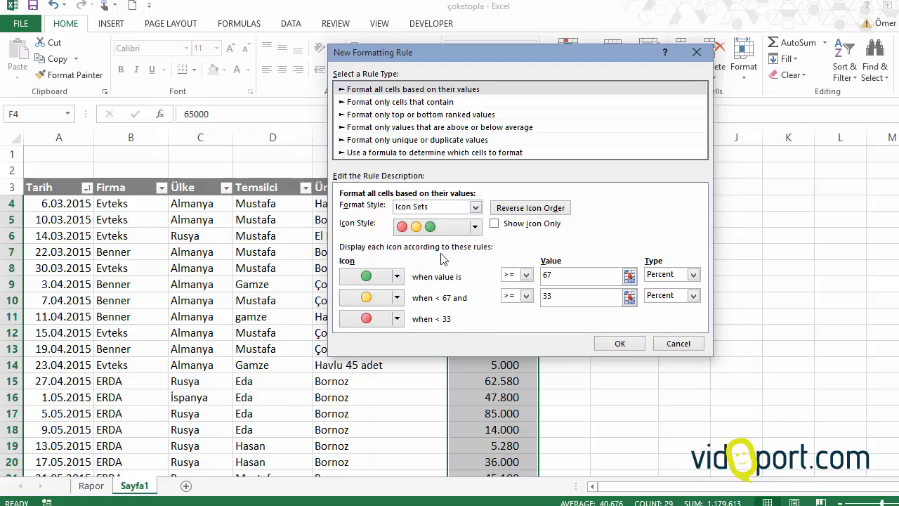
{"action": "left_click", "coordinate": [397, 277]}
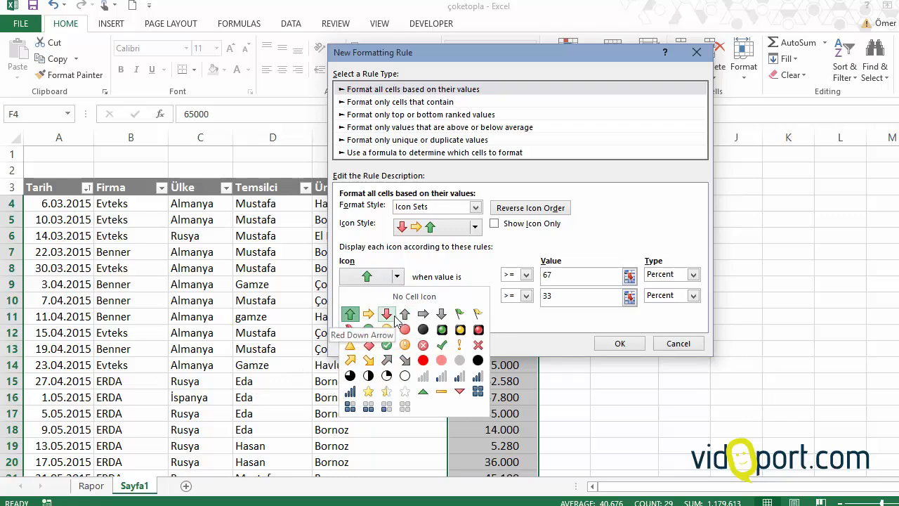
{"action": "left_click", "coordinate": [451, 259]}
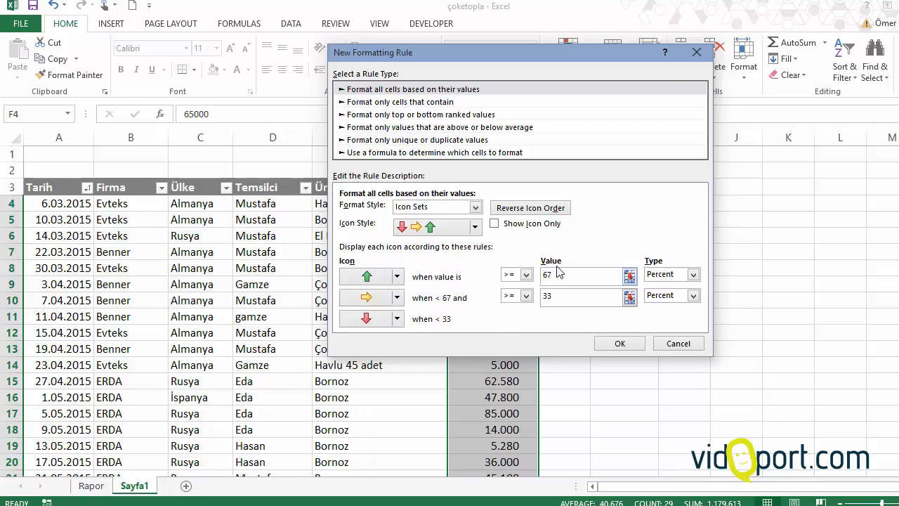
- Set the value type of both icon thresholds to Number
{"action": "left_click", "coordinate": [693, 275]}
{"action": "left_click", "coordinate": [689, 287]}
{"action": "left_click", "coordinate": [693, 296]}
{"action": "left_click", "coordinate": [675, 309]}
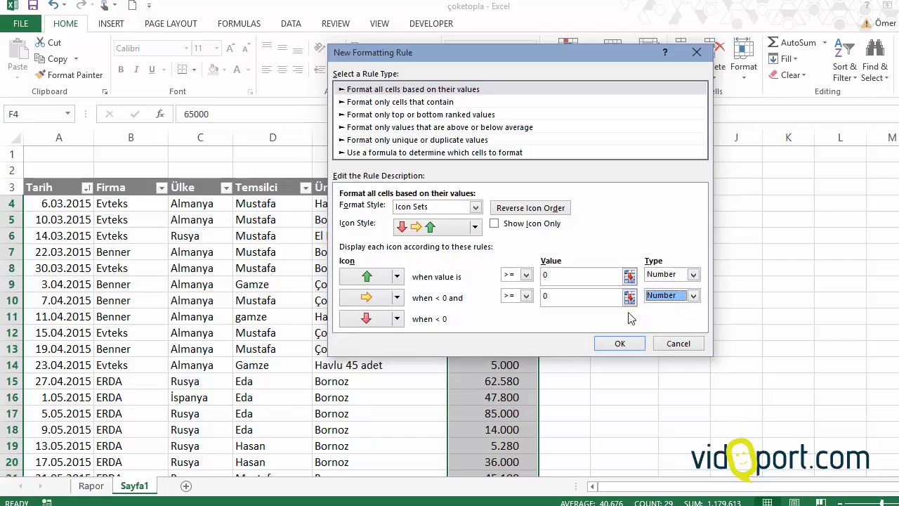
- Set the green arrow threshold to >= 50000 and the yellow arrow threshold to >= 30000, and apply the rule
{"action": "left_click", "coordinate": [560, 276]}
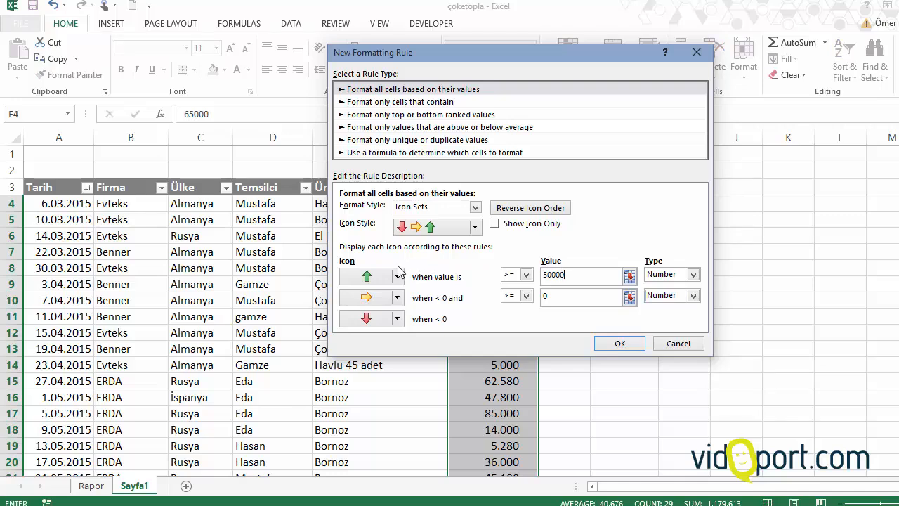
{"action": "left_click", "coordinate": [582, 295]}
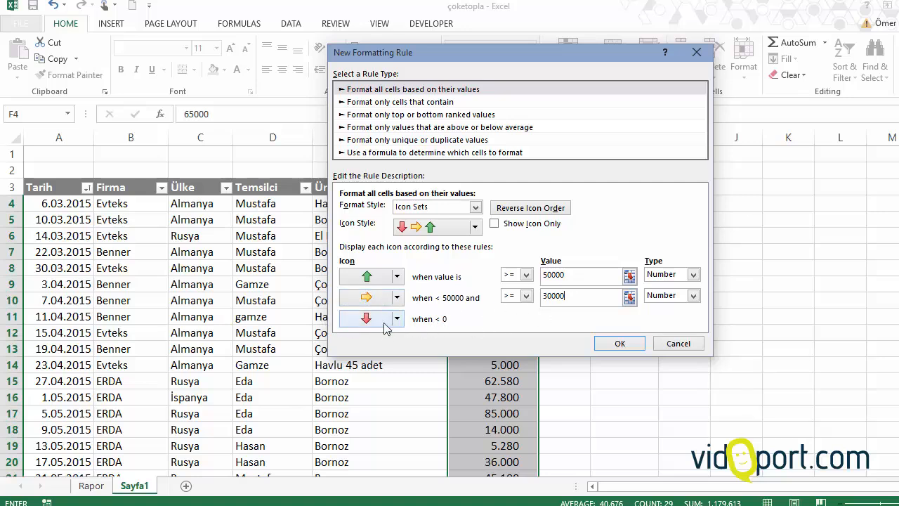
{"action": "left_click", "coordinate": [580, 276]}
{"action": "left_click", "coordinate": [619, 343]}
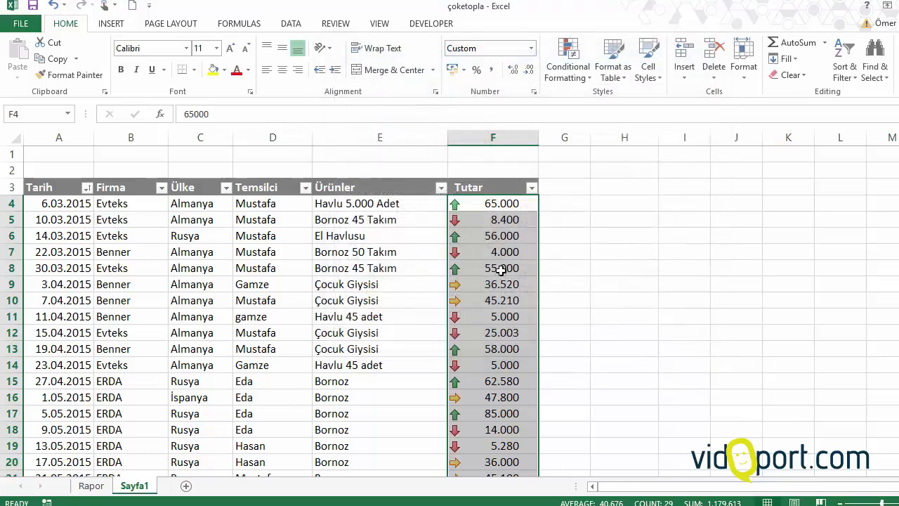
- Check the arrow icons against the amounts in the Tutar column
{"action": "left_click", "coordinate": [500, 299]}
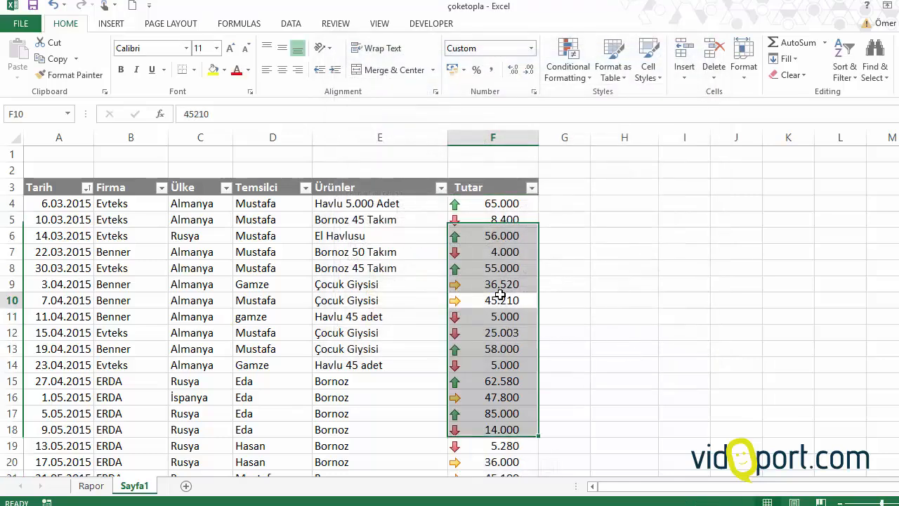
{"action": "left_click", "coordinate": [500, 347]}
{"action": "left_click", "coordinate": [489, 299]}
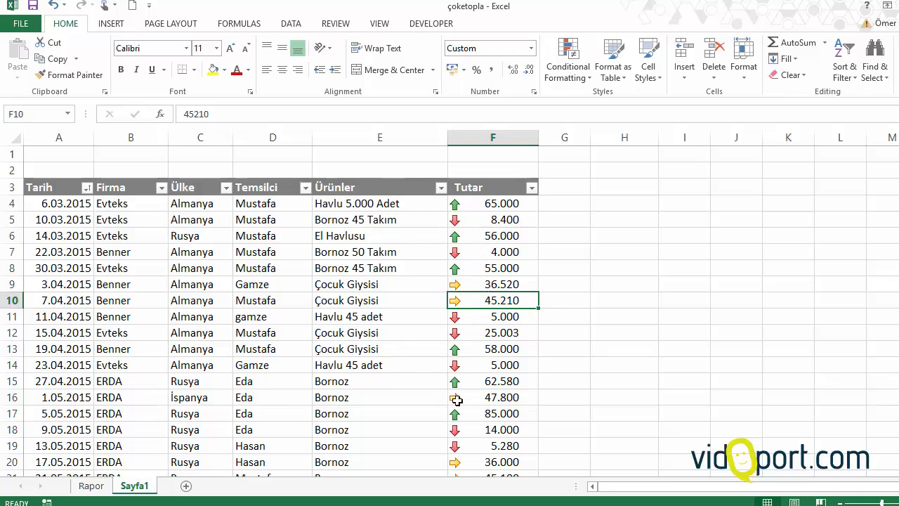
{"action": "left_click", "coordinate": [486, 237]}
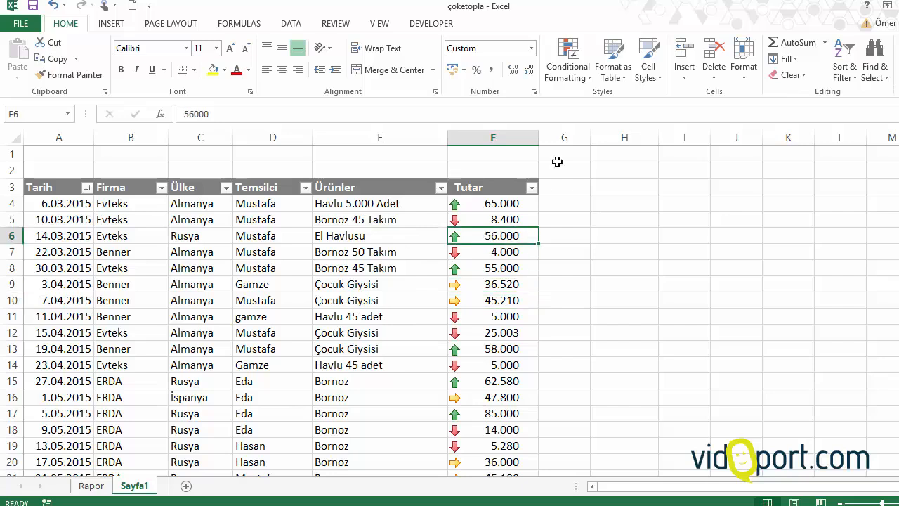
- Clear the conditional formatting rules from the entire sheet
{"action": "left_click", "coordinate": [579, 74]}
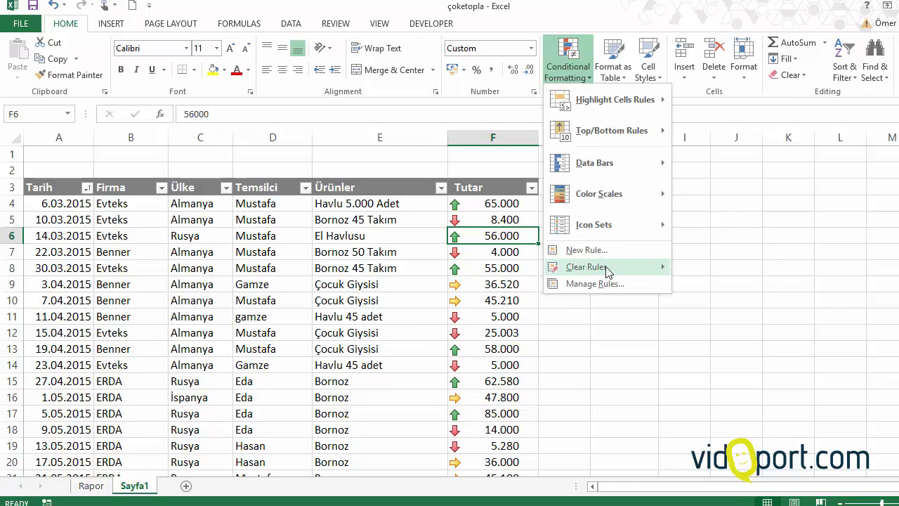
{"action": "mouse_move", "coordinate": [608, 271]}
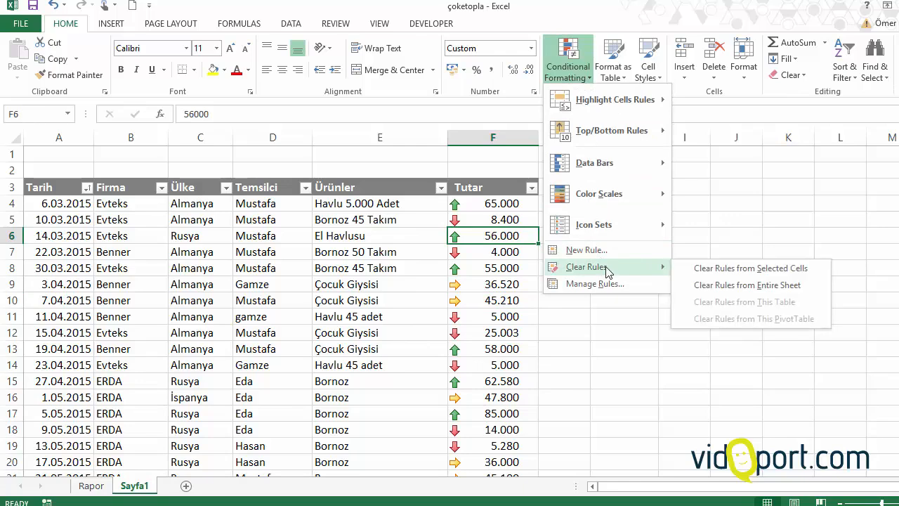
{"action": "left_click", "coordinate": [723, 285]}
- Select the Tutar amounts F4:F32 again and start another custom icon set rule for them
{"action": "left_click", "coordinate": [499, 205]}
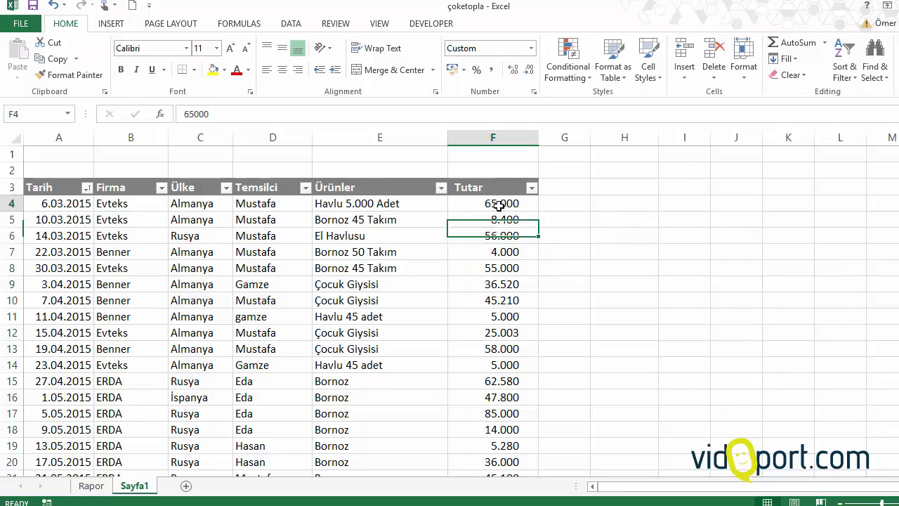
{"action": "key", "text": "ctrl+shift+Down"}
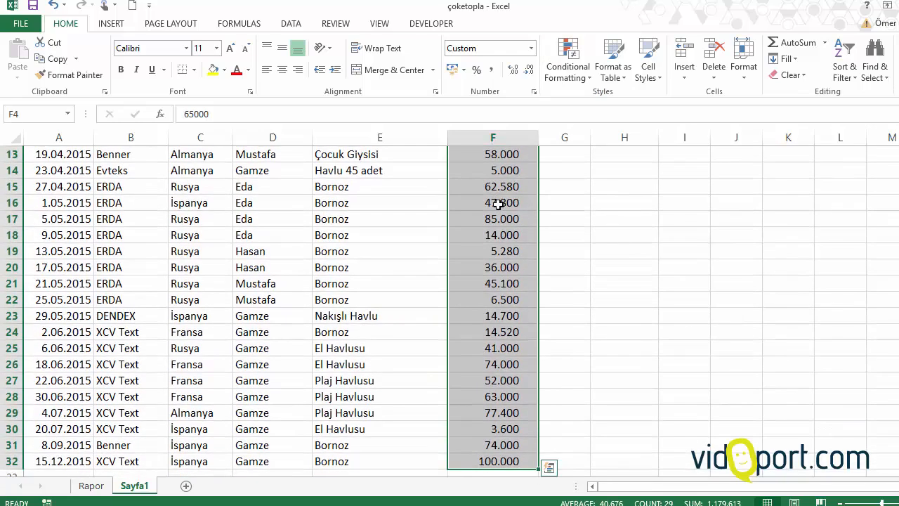
{"action": "left_click", "coordinate": [559, 85]}
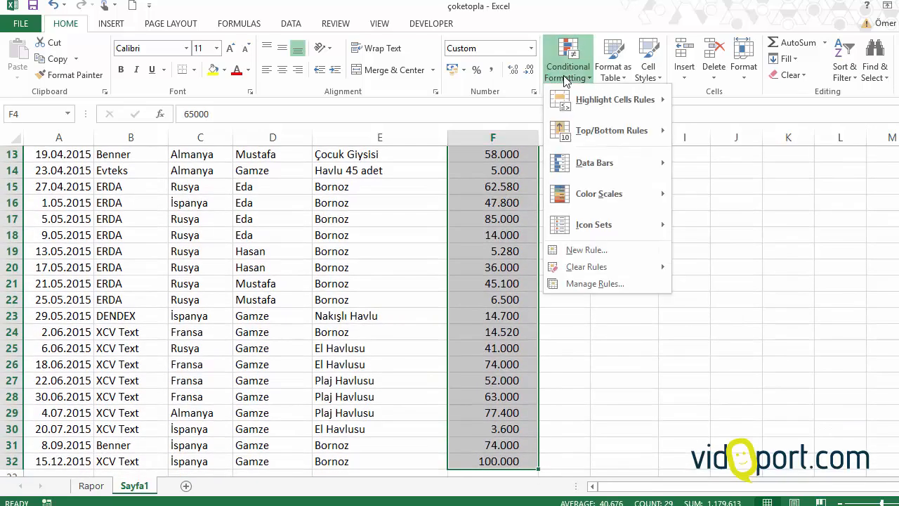
{"action": "mouse_move", "coordinate": [626, 224]}
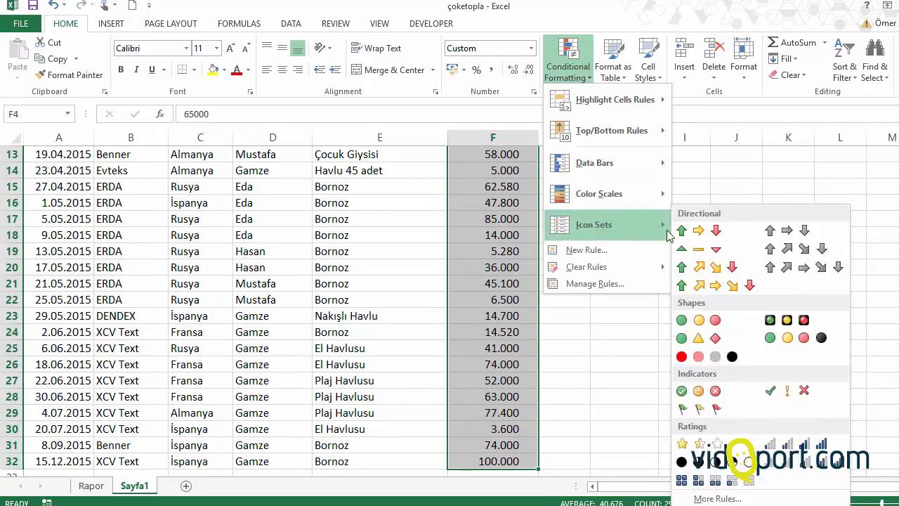
{"action": "left_click", "coordinate": [712, 499]}
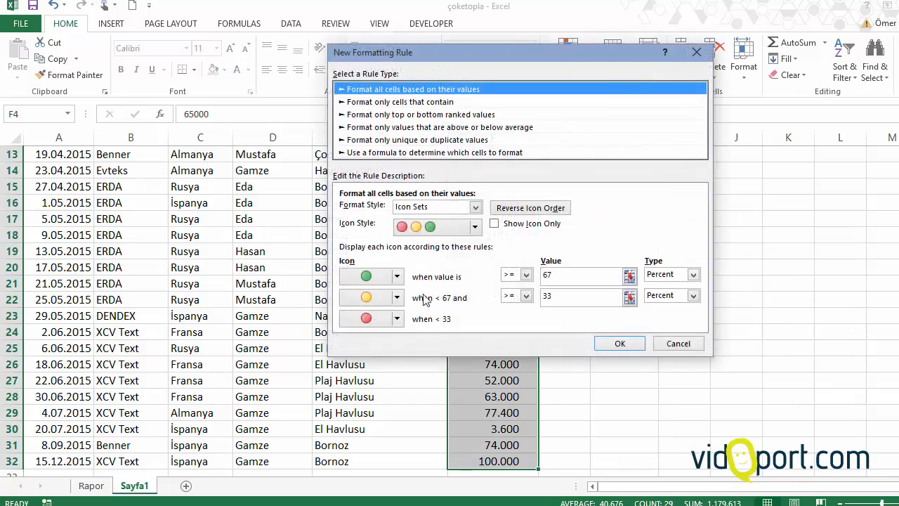
- Keep Icon Sets as the rule's format style and choose the four colored arrows as its icon style
{"action": "left_click", "coordinate": [475, 207]}
{"action": "left_click", "coordinate": [465, 247]}
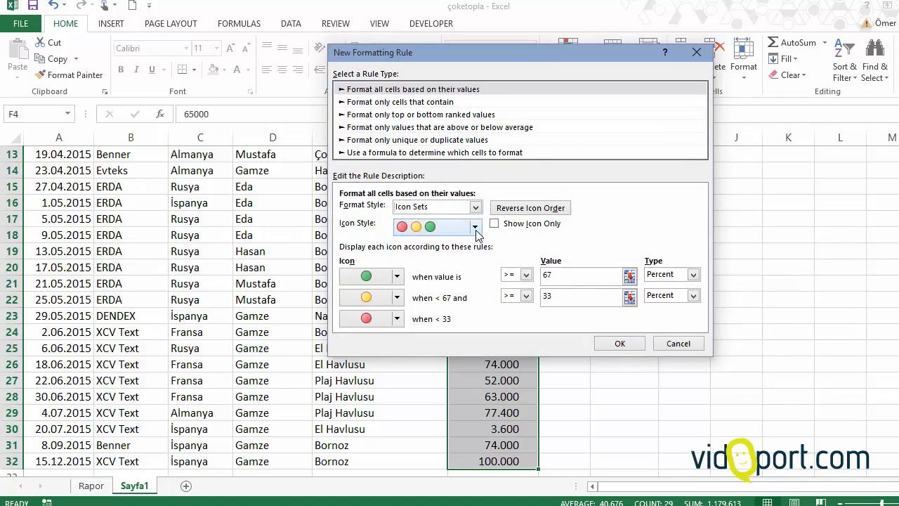
{"action": "left_click", "coordinate": [475, 227]}
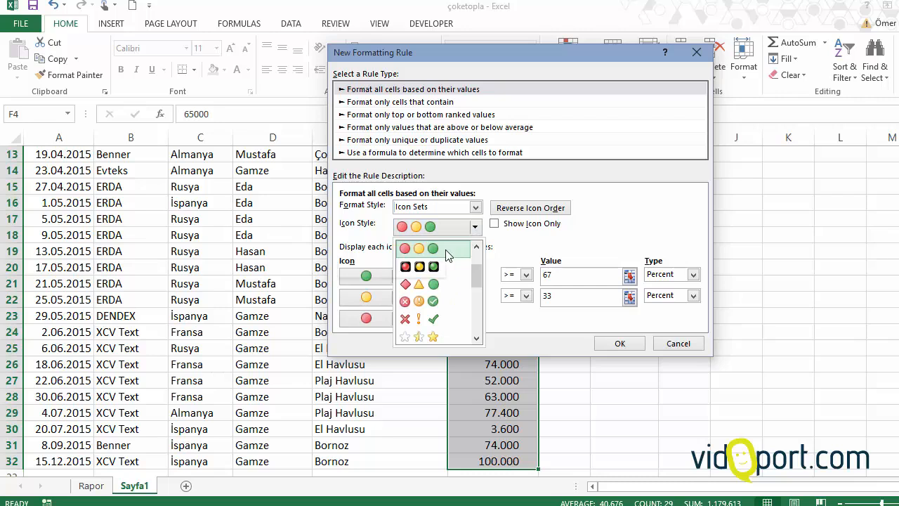
{"action": "scroll", "coordinate": [478, 292], "scroll_direction": "down", "scroll_amount": 2}
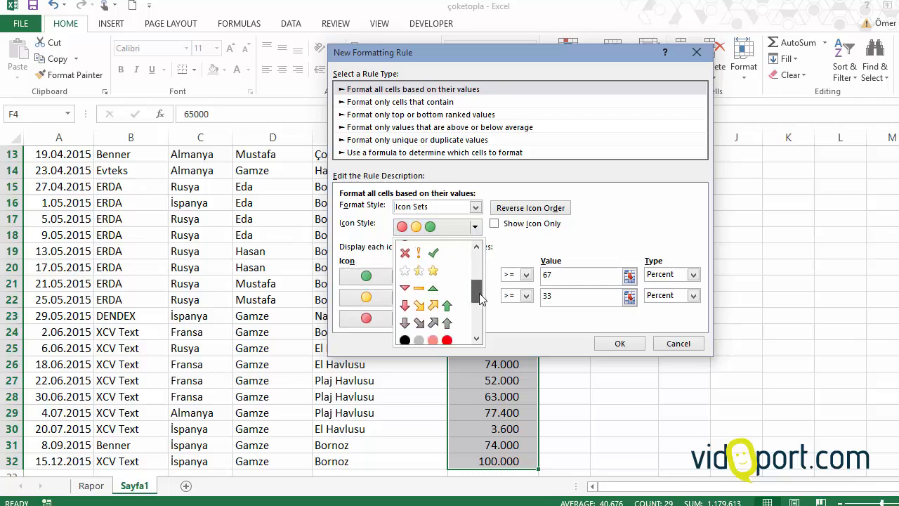
{"action": "left_click", "coordinate": [478, 339]}
{"action": "left_click", "coordinate": [478, 340]}
{"action": "left_click", "coordinate": [478, 340]}
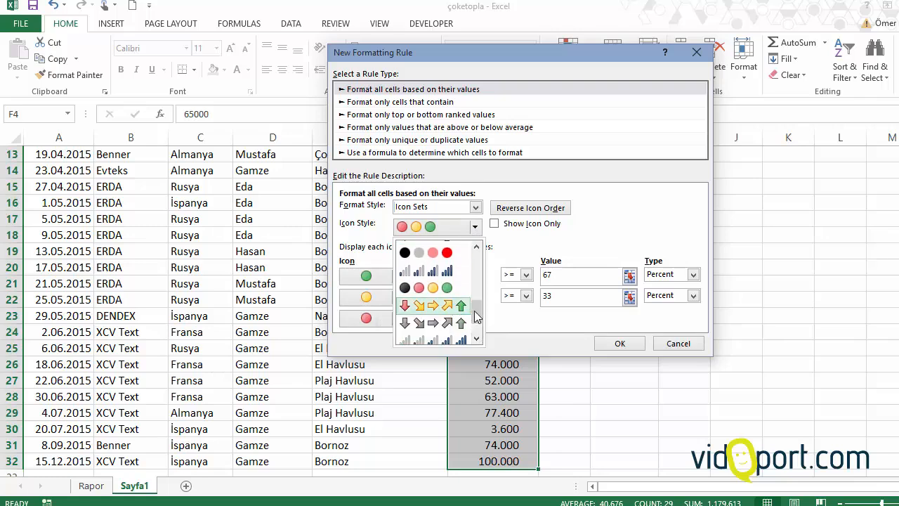
{"action": "left_click_drag", "start_coordinate": [477, 314], "coordinate": [477, 300]}
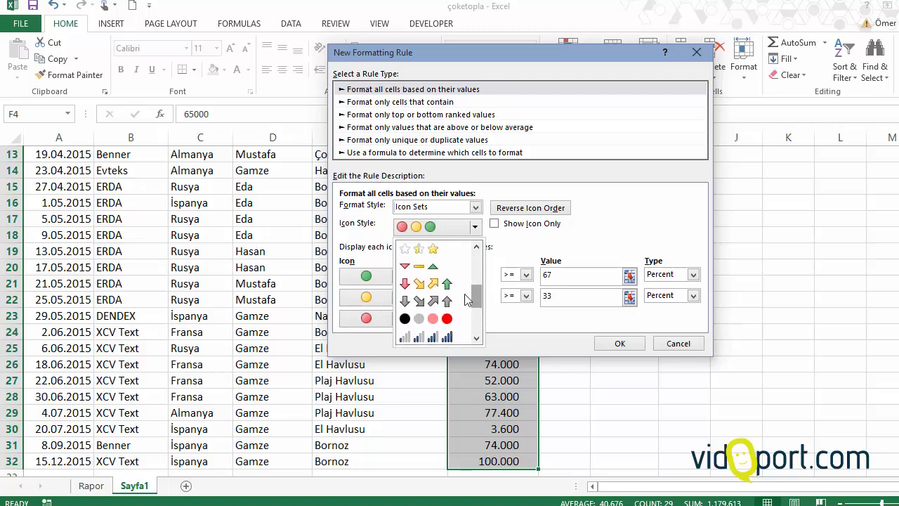
{"action": "left_click", "coordinate": [436, 290]}
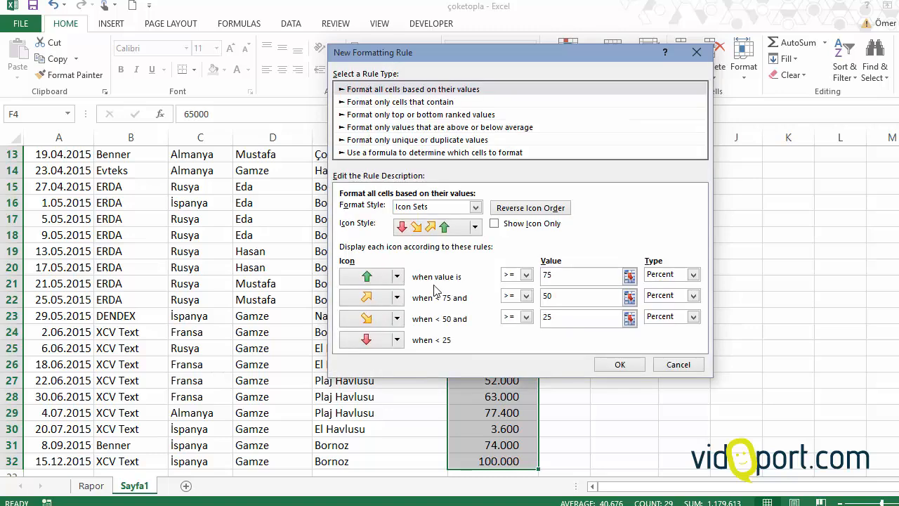
- Change the type of all three arrow thresholds in the rule to Number
{"action": "left_click", "coordinate": [685, 275]}
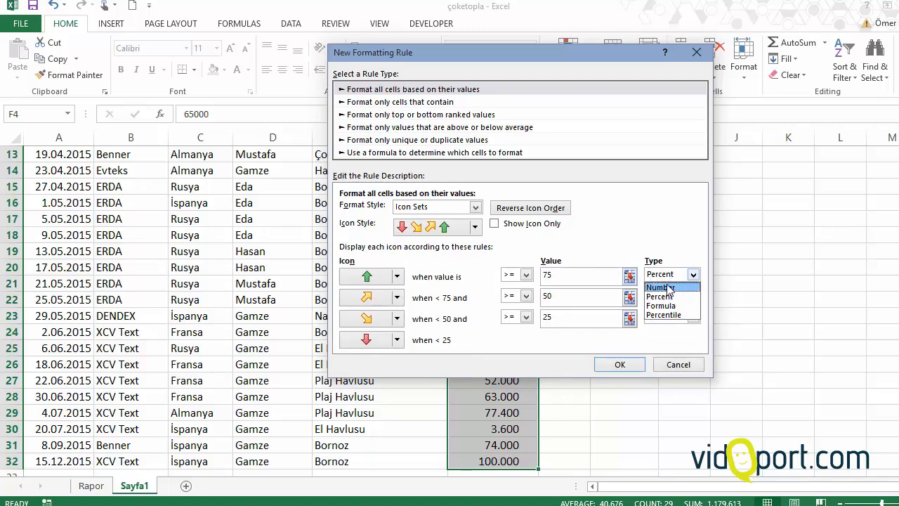
{"action": "left_click", "coordinate": [662, 287]}
{"action": "left_click", "coordinate": [668, 296]}
{"action": "left_click", "coordinate": [662, 309]}
{"action": "left_click", "coordinate": [666, 317]}
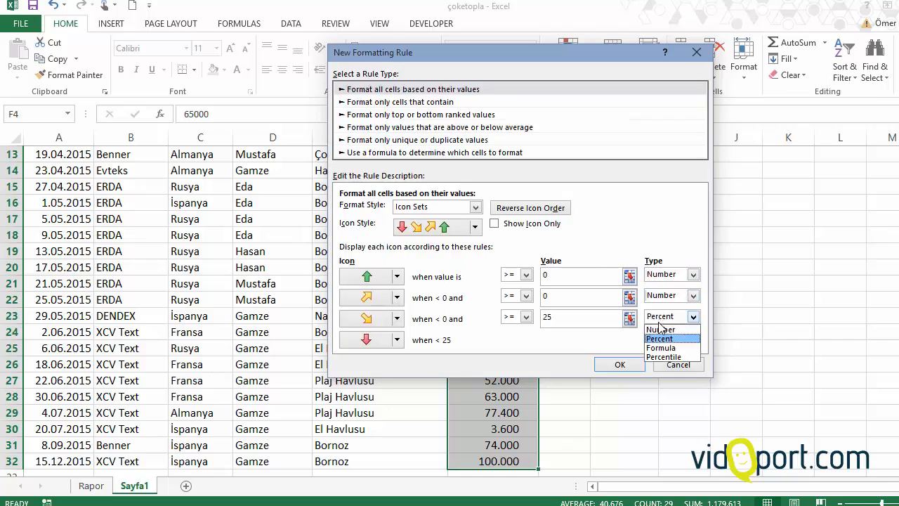
{"action": "left_click", "coordinate": [660, 329]}
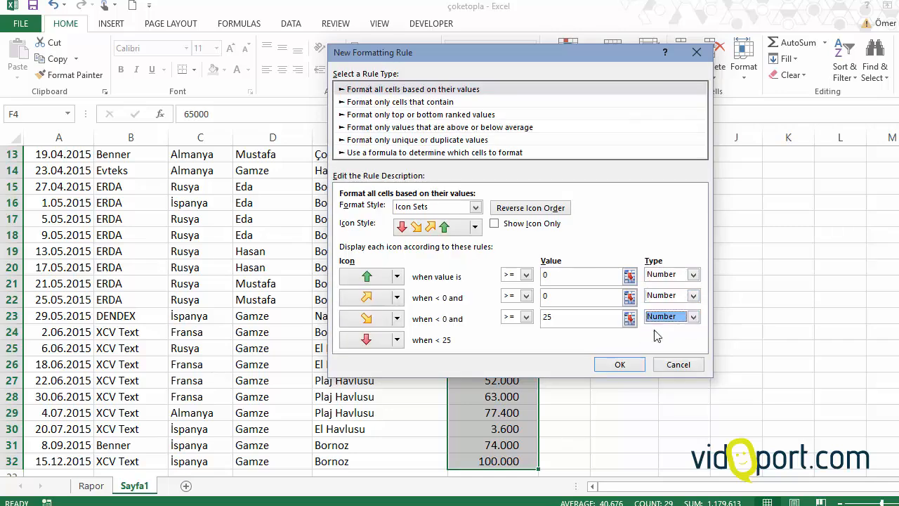
- Set the arrow thresholds to >= 50000 for green, >= 30000 for yellow up and >= 20000 for yellow down, and apply the rule
{"action": "left_click", "coordinate": [534, 274]}
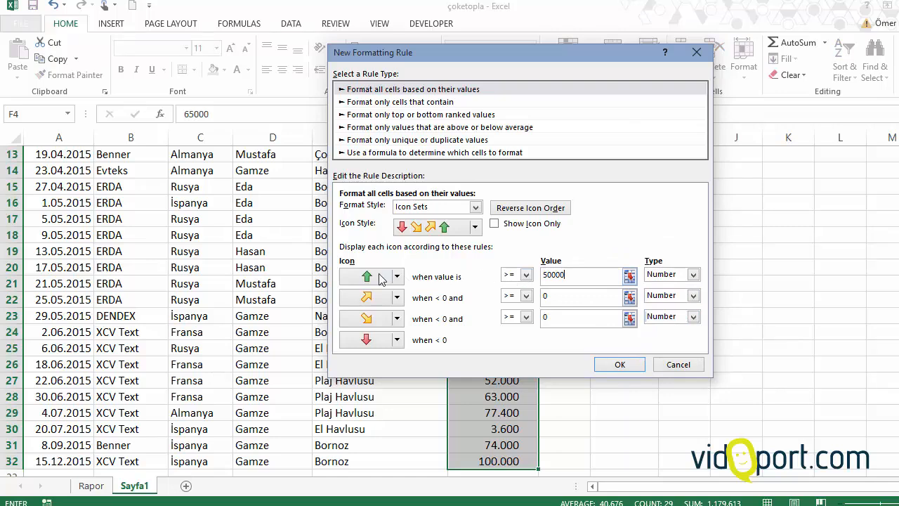
{"action": "left_click", "coordinate": [574, 303]}
{"action": "left_click", "coordinate": [577, 322]}
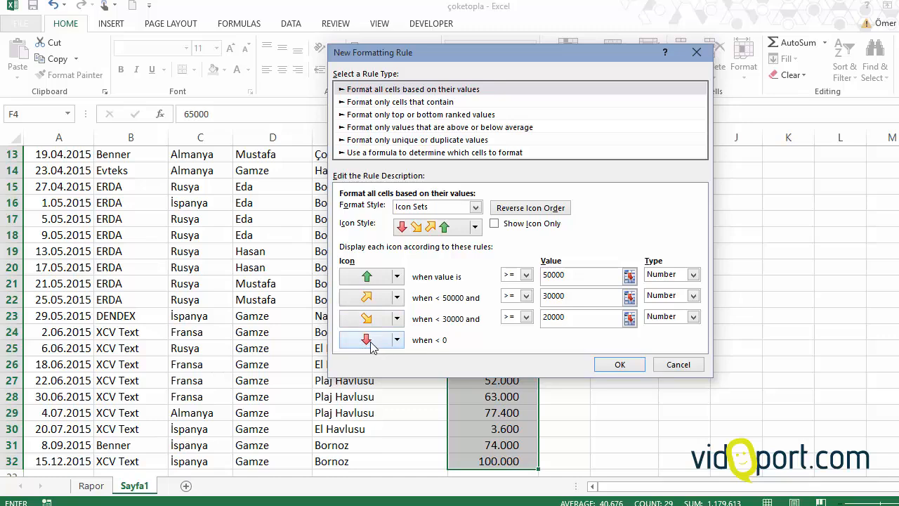
{"action": "left_click", "coordinate": [584, 296]}
{"action": "left_click", "coordinate": [578, 274]}
{"action": "left_click_drag", "start_coordinate": [527, 57], "coordinate": [762, 79]}
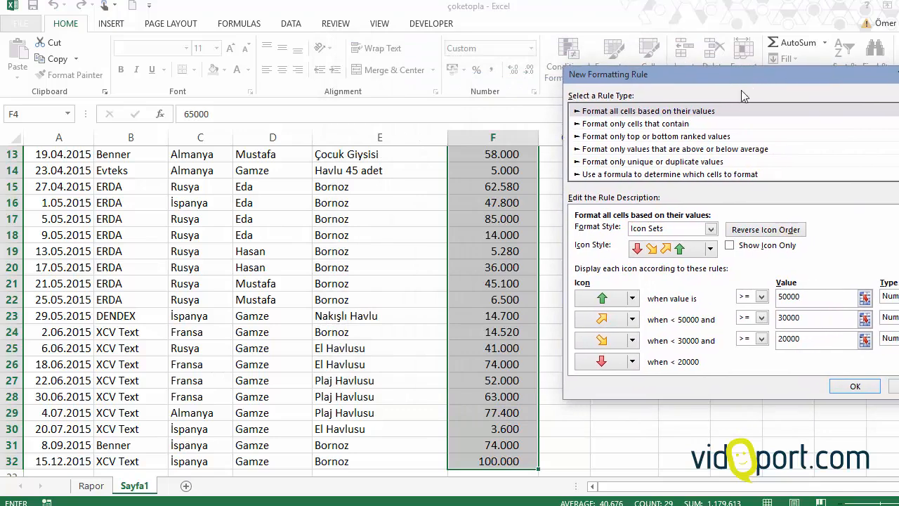
{"action": "left_click", "coordinate": [730, 247]}
{"action": "left_click_drag", "start_coordinate": [802, 70], "coordinate": [621, 52]}
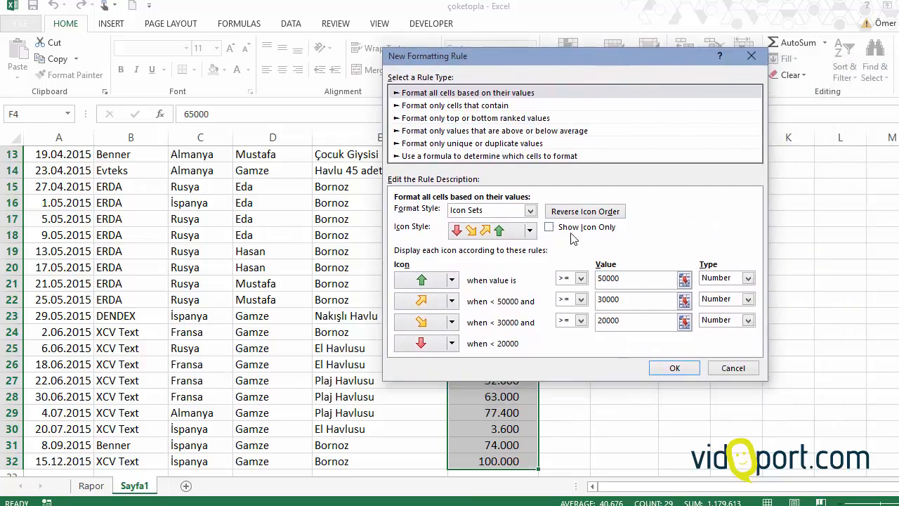
{"action": "left_click", "coordinate": [677, 368]}
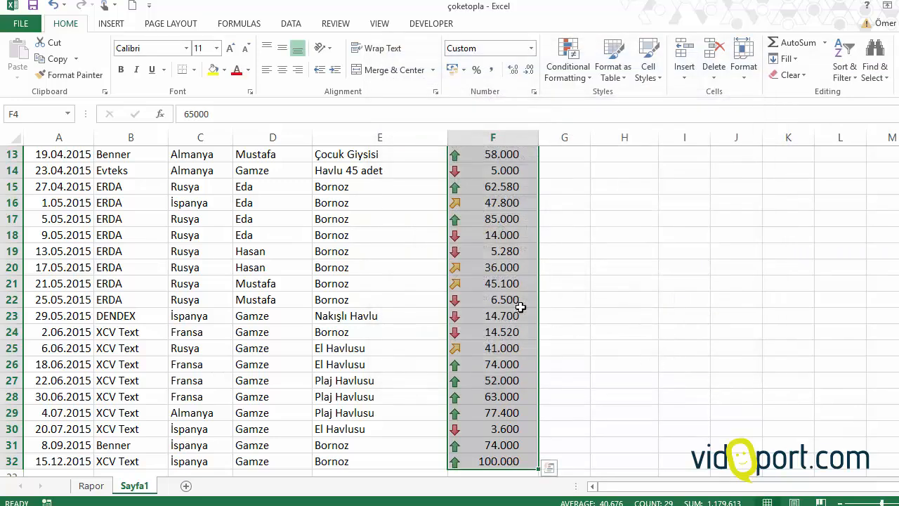
- Compare the four arrow icons with the amounts in the Tutar column
{"action": "scroll", "coordinate": [478, 254], "scroll_direction": "up", "scroll_amount": 4}
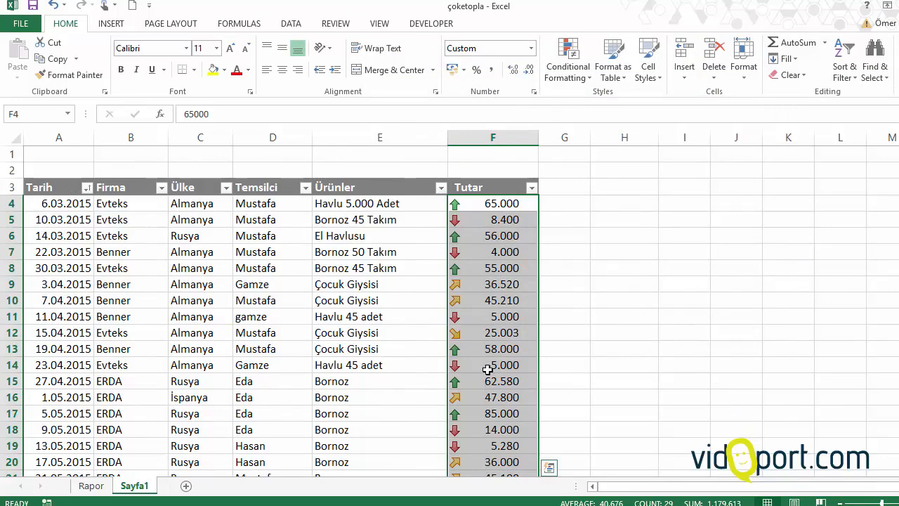
{"action": "left_click", "coordinate": [493, 300]}
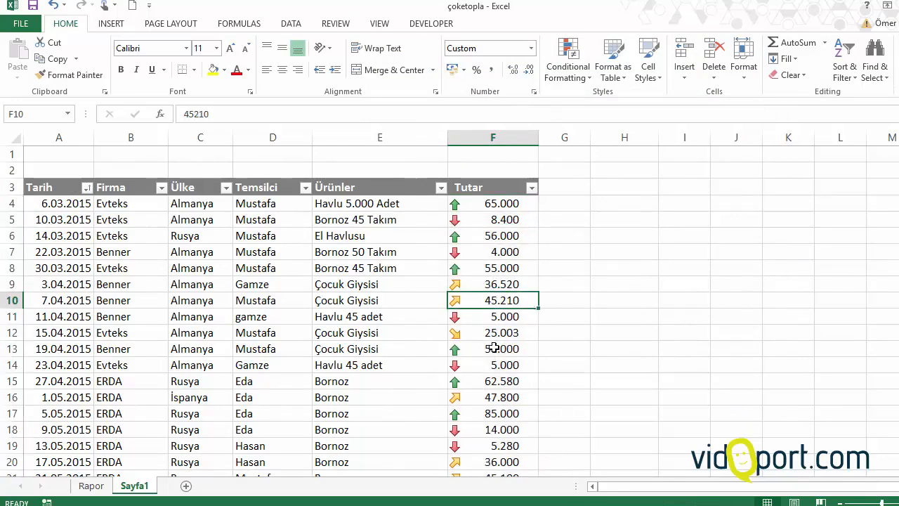
{"action": "left_click", "coordinate": [336, 253]}
{"action": "left_click", "coordinate": [166, 246]}
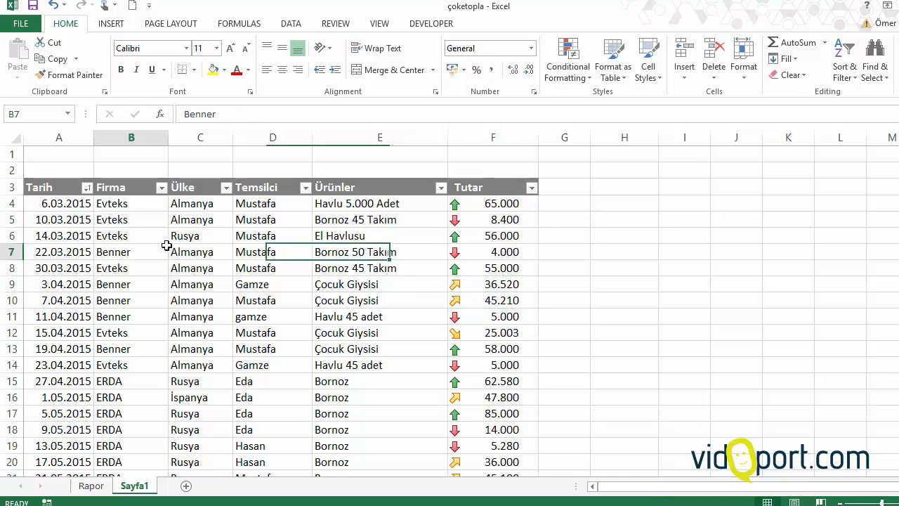
{"action": "left_click", "coordinate": [65, 233]}
{"action": "left_click", "coordinate": [51, 288]}
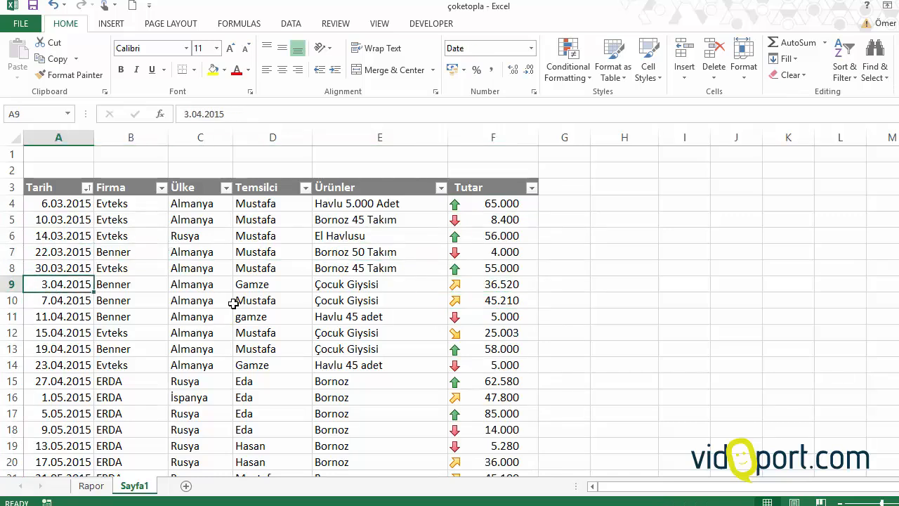
{"action": "left_click", "coordinate": [234, 302]}
{"action": "left_click_drag", "start_coordinate": [475, 318], "coordinate": [473, 380]}
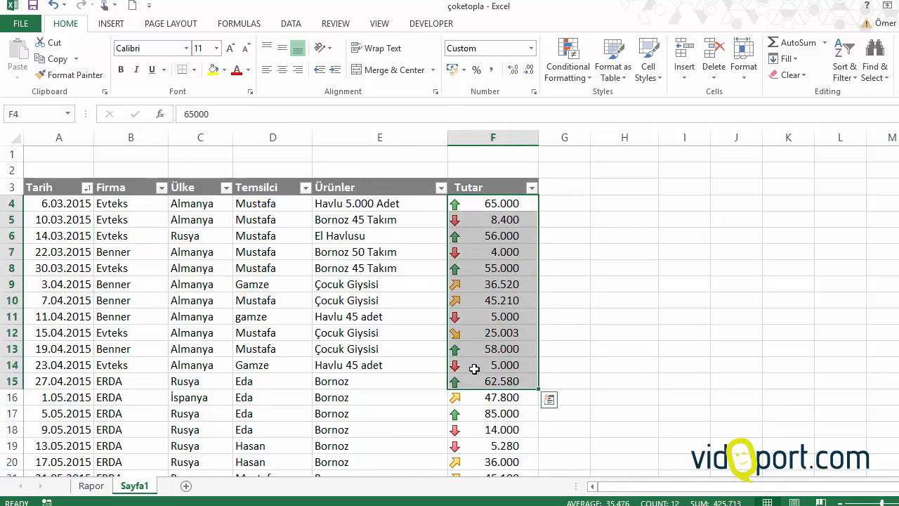
{"action": "left_click", "coordinate": [476, 334]}
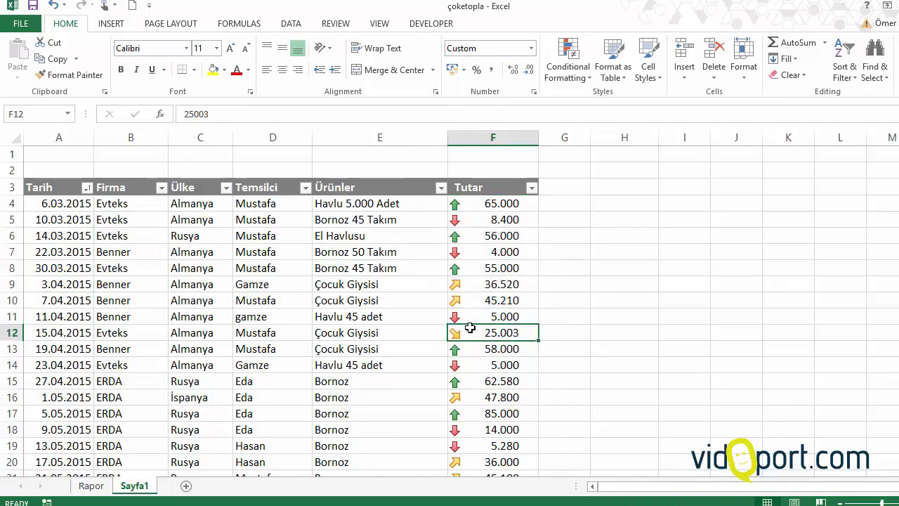
{"action": "left_click", "coordinate": [478, 203]}
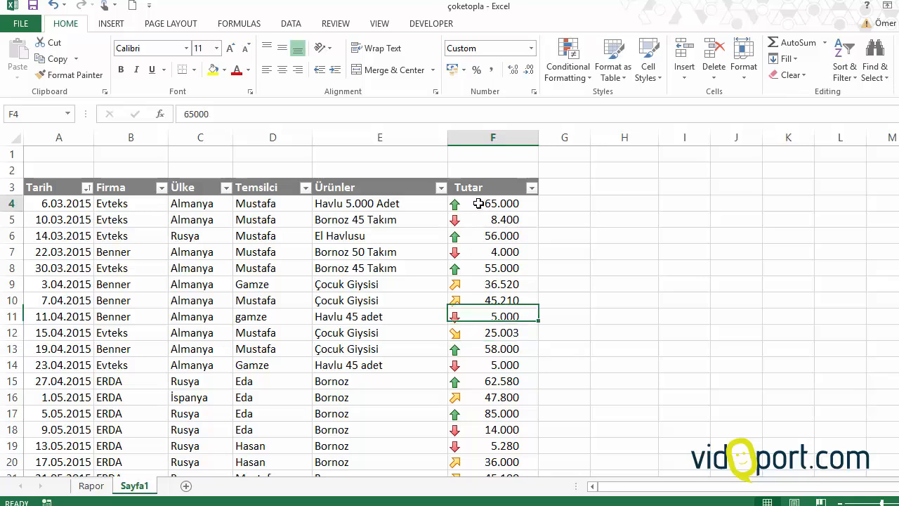
- Clear the four-arrow icon rule by removing all conditional formatting from the entire sheet
{"action": "left_click", "coordinate": [568, 67]}
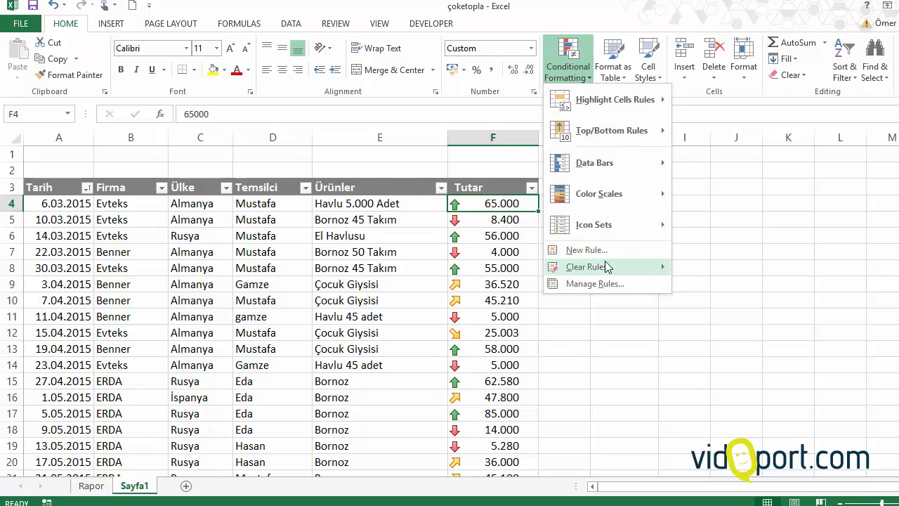
{"action": "mouse_move", "coordinate": [622, 267]}
{"action": "left_click", "coordinate": [769, 293]}
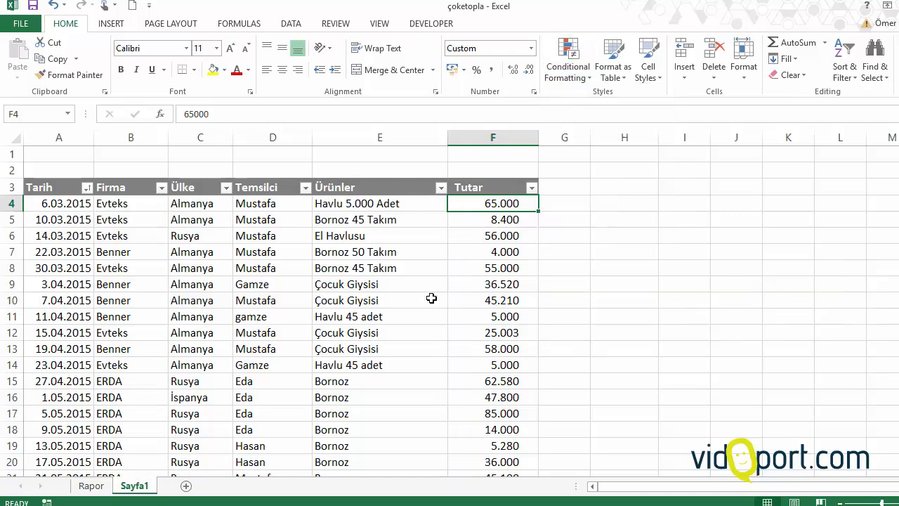
{"action": "left_click", "coordinate": [501, 239]}
{"action": "left_click", "coordinate": [568, 64]}
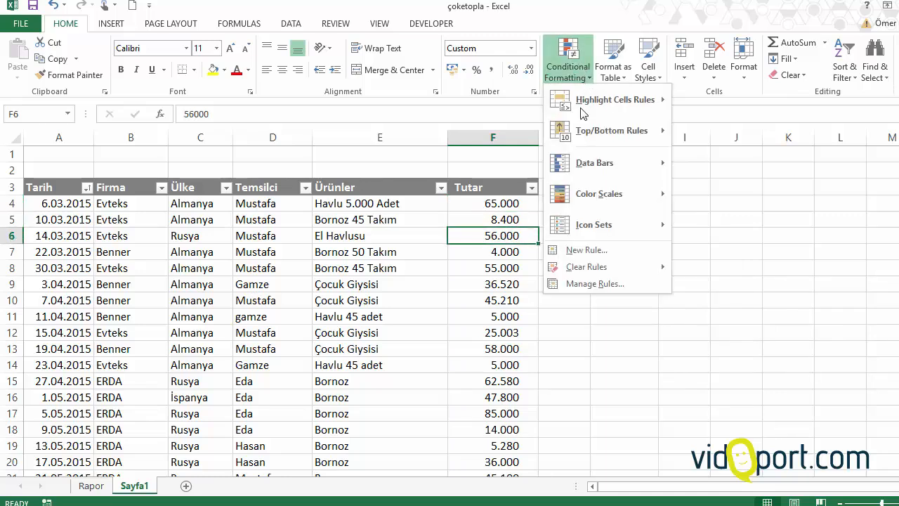
{"action": "mouse_move", "coordinate": [578, 203]}
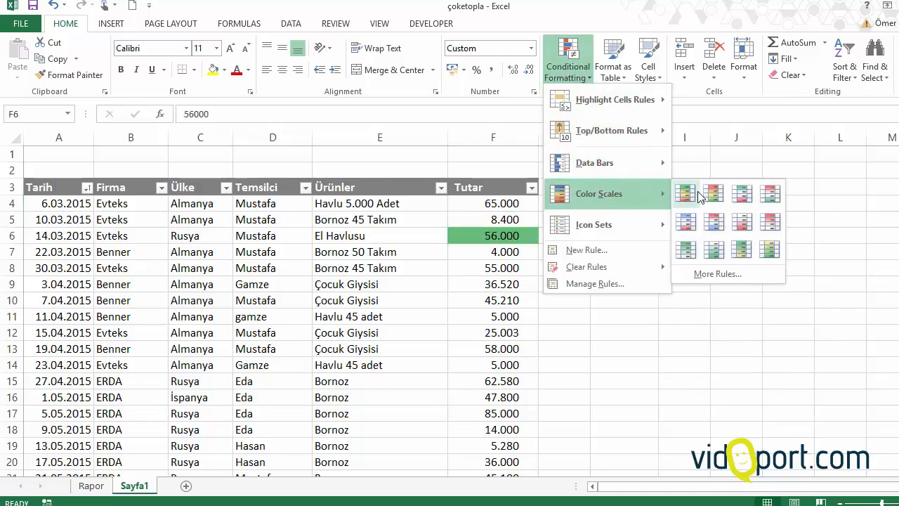
{"action": "left_click", "coordinate": [570, 315]}
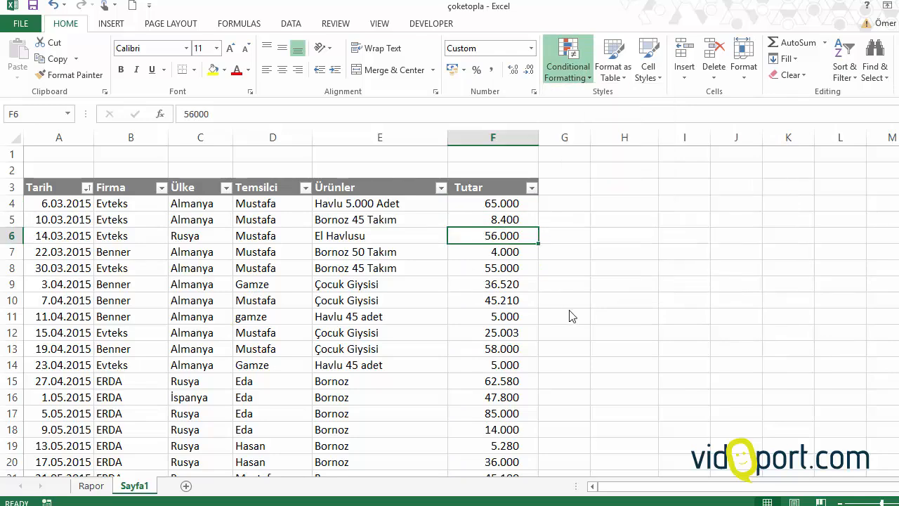
- Select the Tutar amounts F4:F32 and look through the color scales available for them without applying one
{"action": "left_click", "coordinate": [491, 203]}
{"action": "key", "text": "ctrl+shift+Down"}
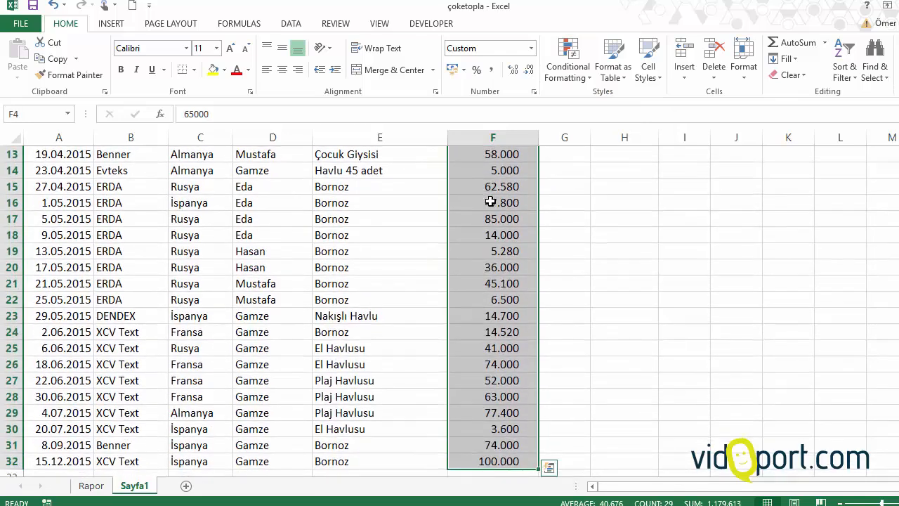
{"action": "left_click", "coordinate": [571, 65]}
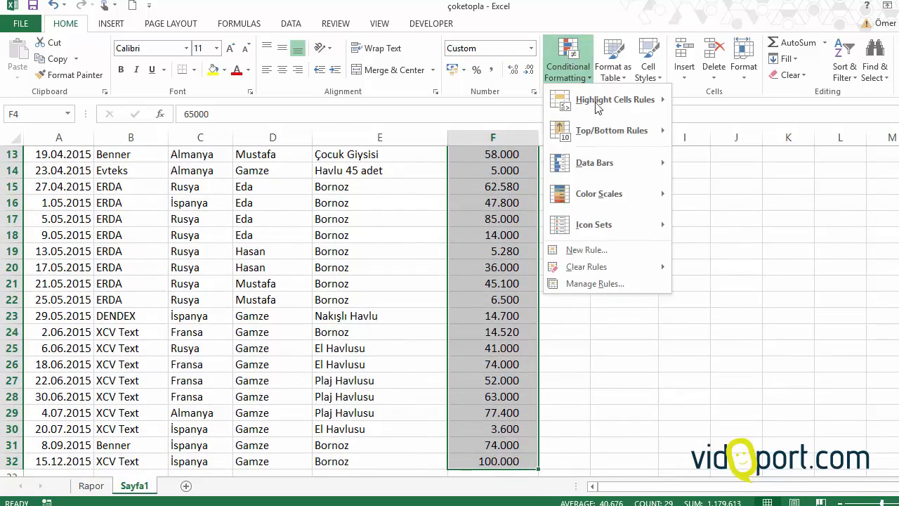
{"action": "mouse_move", "coordinate": [638, 193]}
{"action": "left_click", "coordinate": [476, 250]}
{"action": "left_click", "coordinate": [477, 250]}
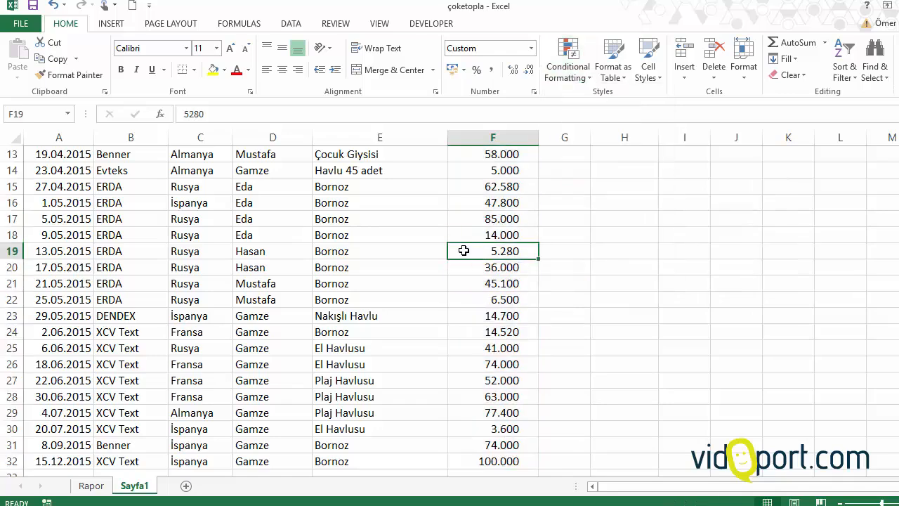
{"action": "scroll", "coordinate": [464, 250], "scroll_direction": "up", "scroll_amount": 4}
{"action": "left_click", "coordinate": [204, 250]}
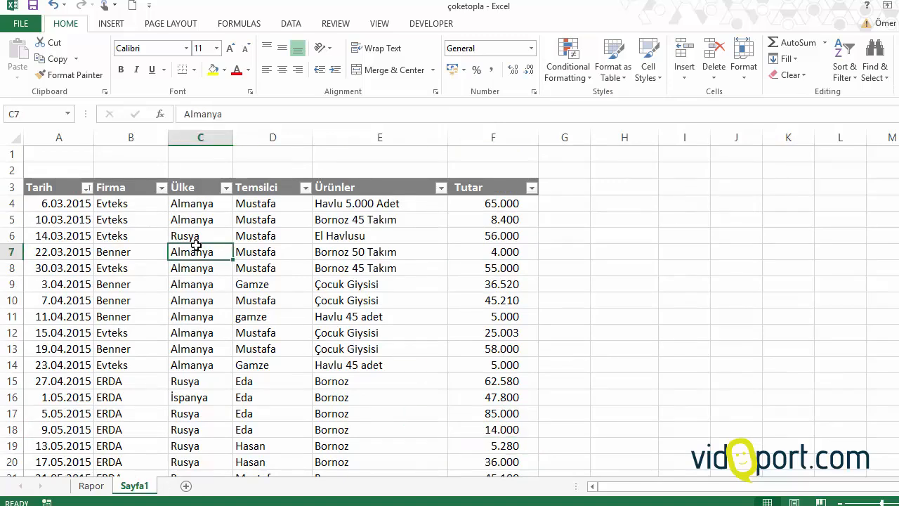
{"action": "left_click", "coordinate": [303, 237]}
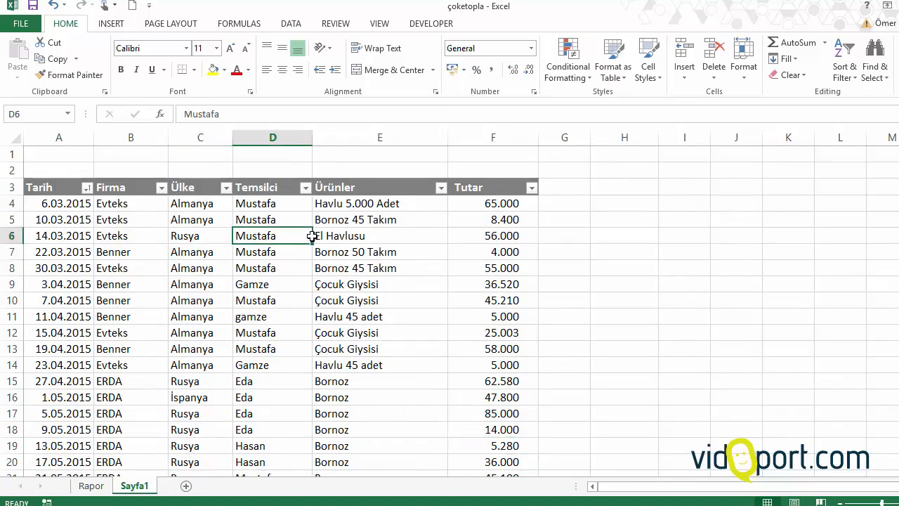
{"action": "left_click_drag", "start_coordinate": [498, 219], "coordinate": [492, 288]}
{"action": "left_click", "coordinate": [491, 349]}
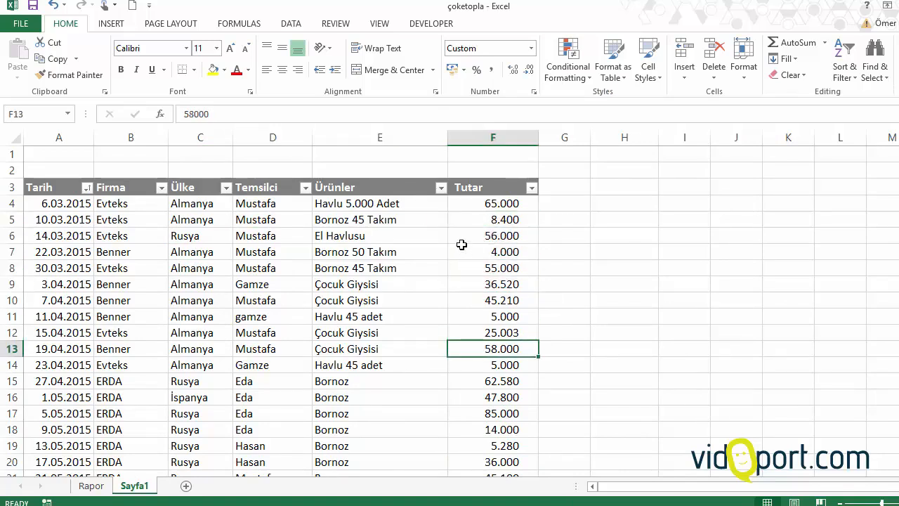